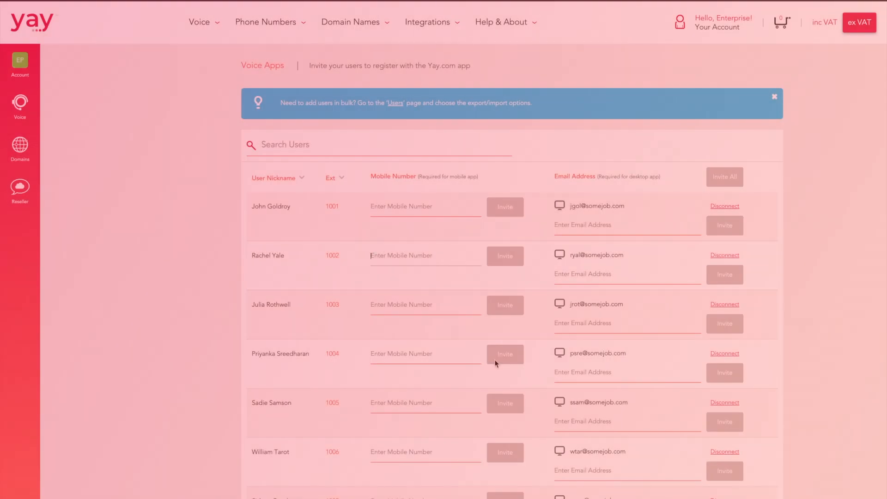
pyautogui.write('01')
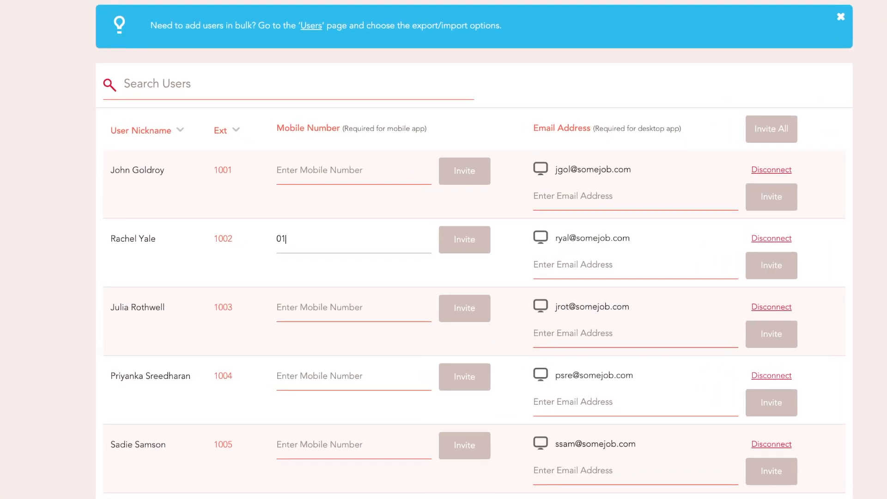
pyautogui.write('234567890')
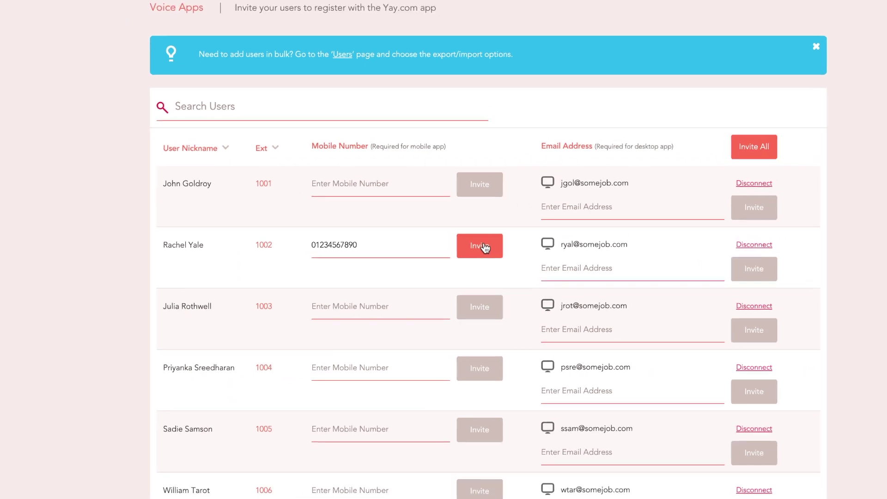
# Step: Send the app invite to extension 1002's mobile, then expand the Voice section menu
pyautogui.click(483, 248)
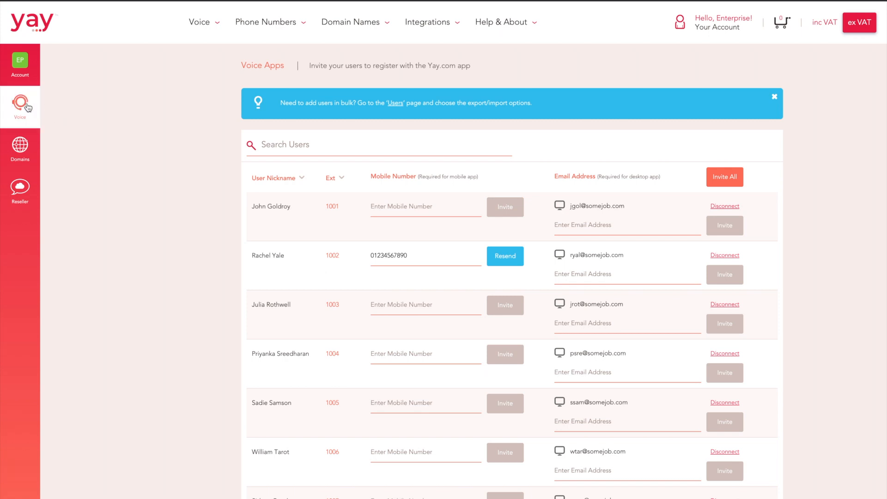
pyautogui.click(19, 104)
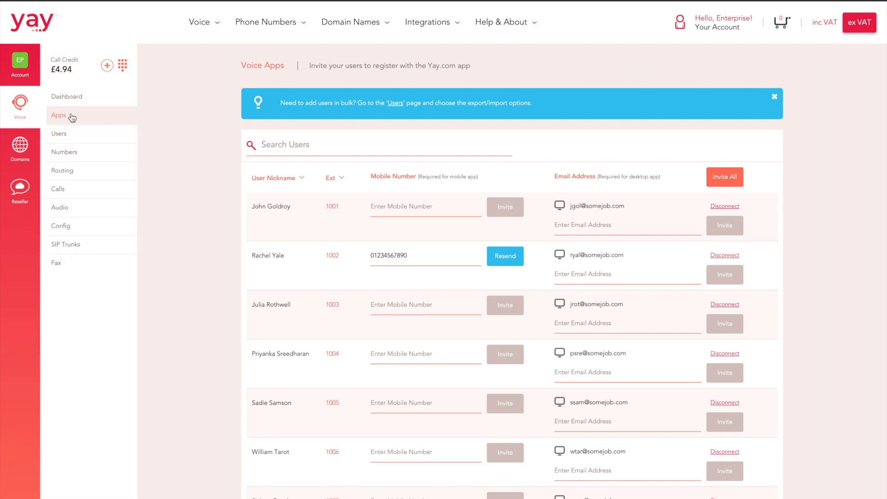